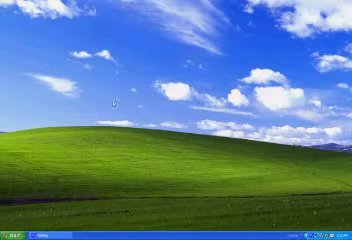
- Launch Disk Defragmenter from the Start menu's System Tools folder
key("super")
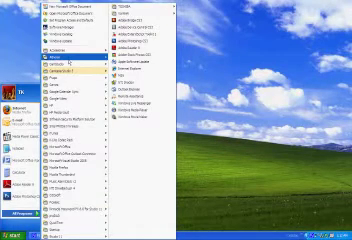
mouse_move(22, 239)
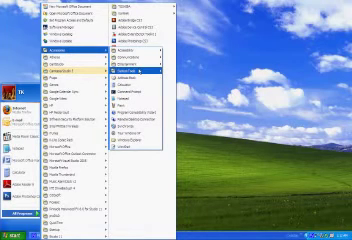
mouse_move(128, 71)
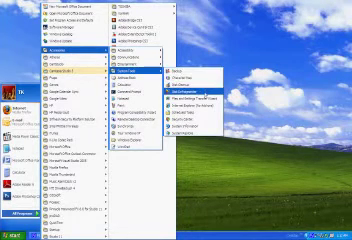
left_click(205, 93)
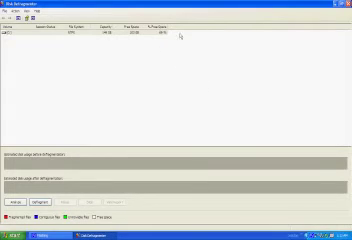
left_click(78, 33)
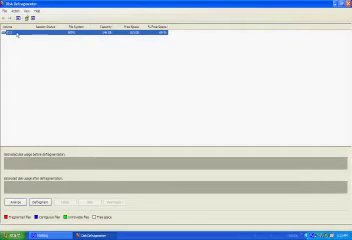
left_click(90, 147)
left_click(48, 202)
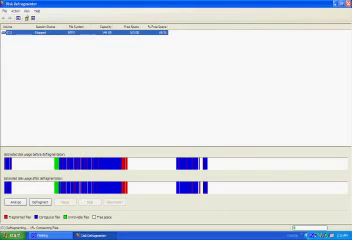
- Close the Disk Defragmenter window to return to the desktop
left_click(344, 4)
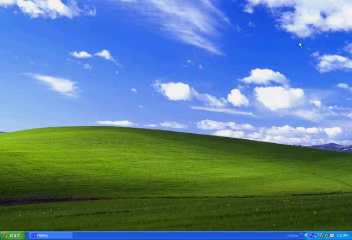